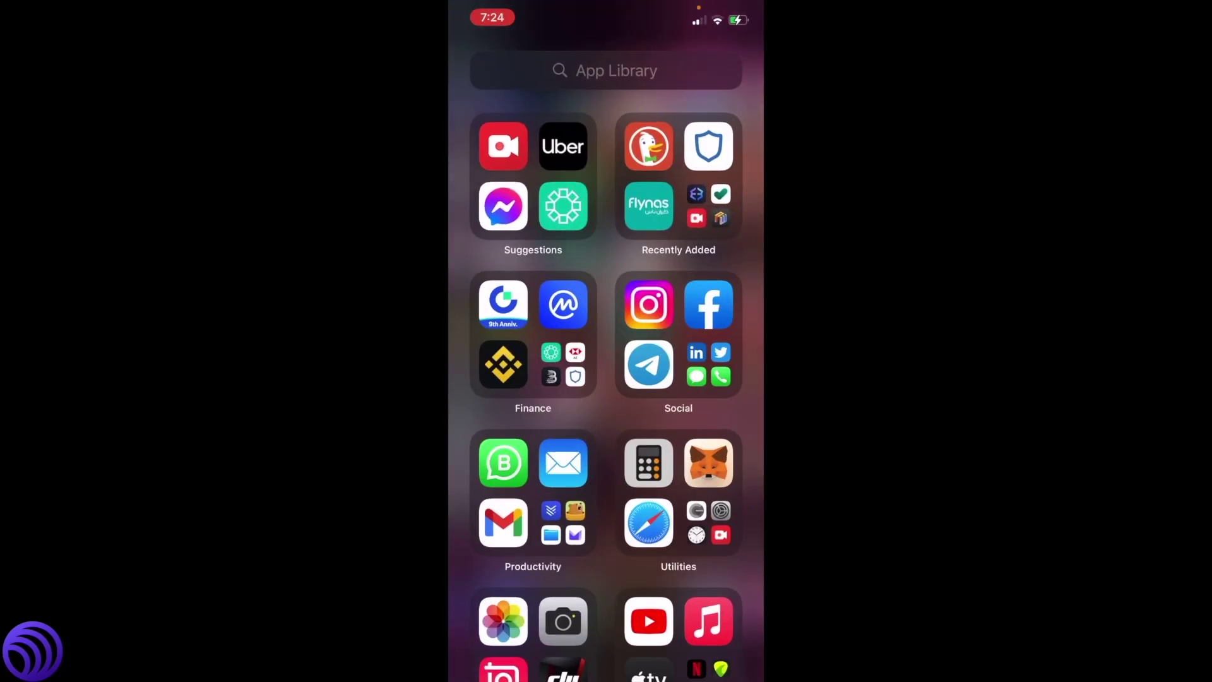
Open MetaMask and its navigation menu to reach the UltronSwap bridge page in the browser
left_click(709, 463)
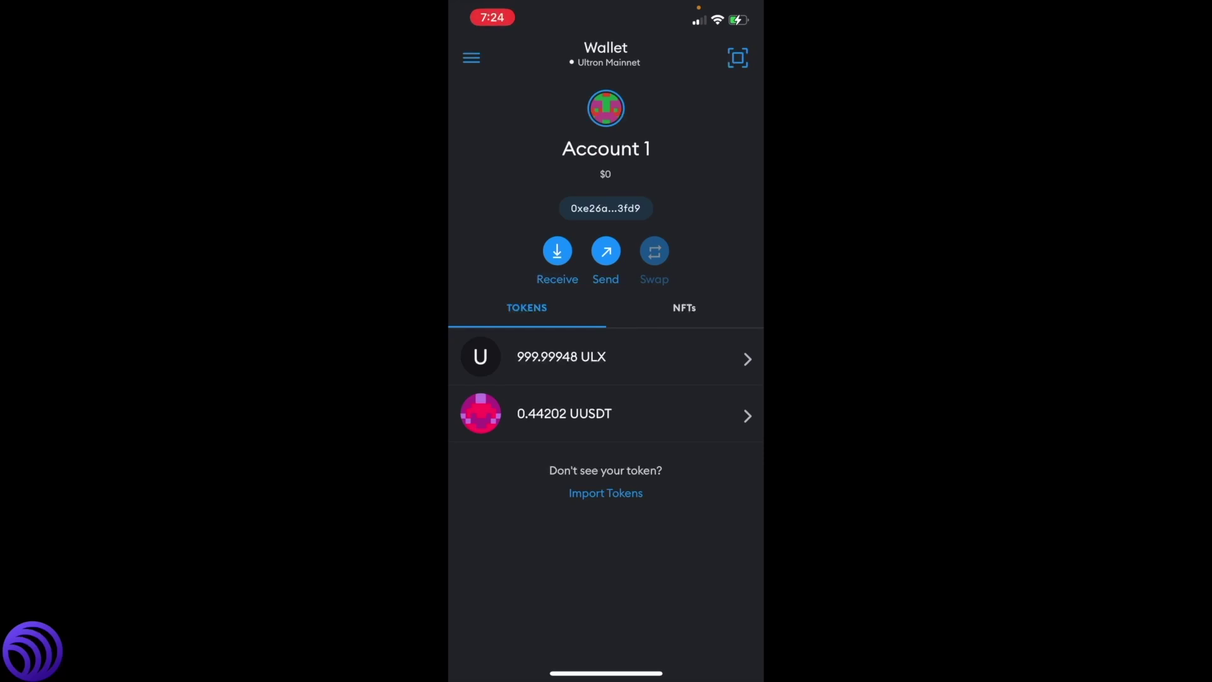
left_click(470, 58)
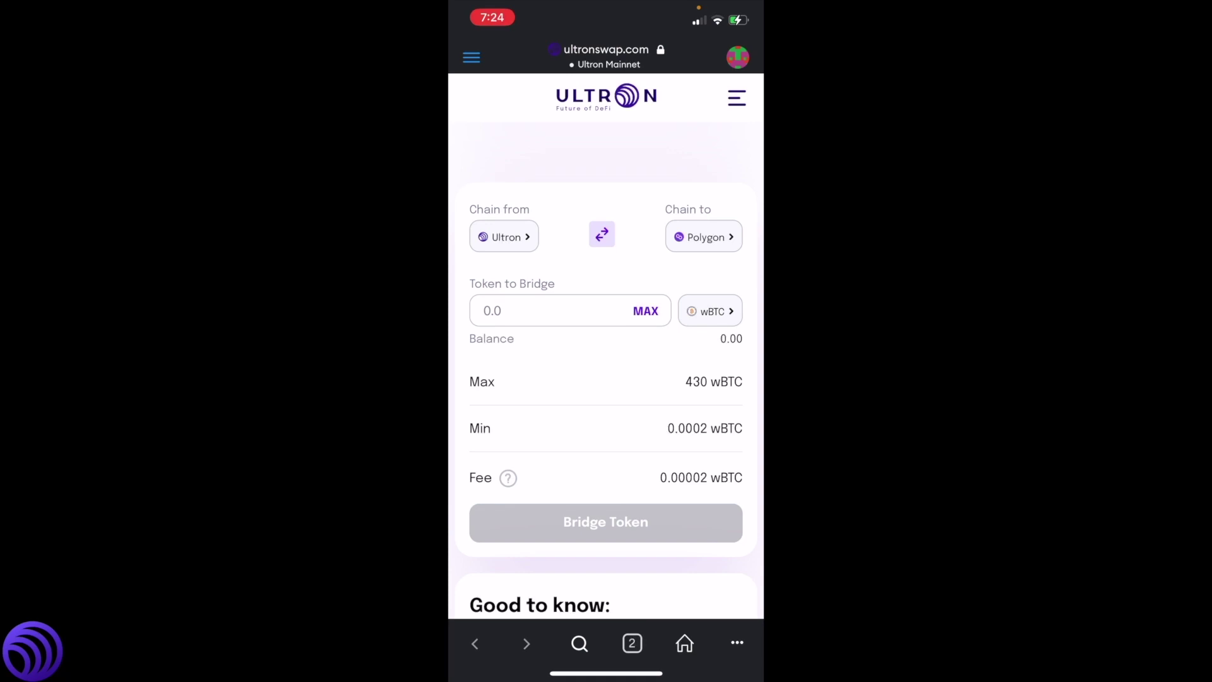
Set the bridge destination to Binance Smart Chain and the token to wULX
left_click(704, 237)
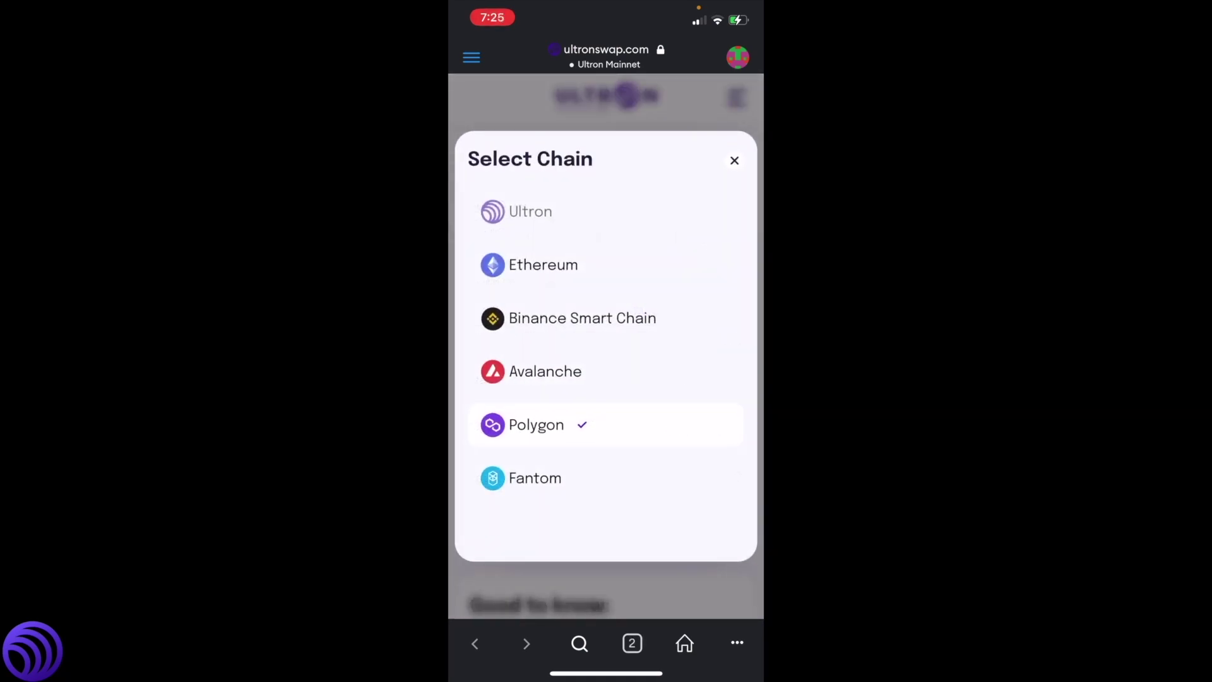
left_click(581, 318)
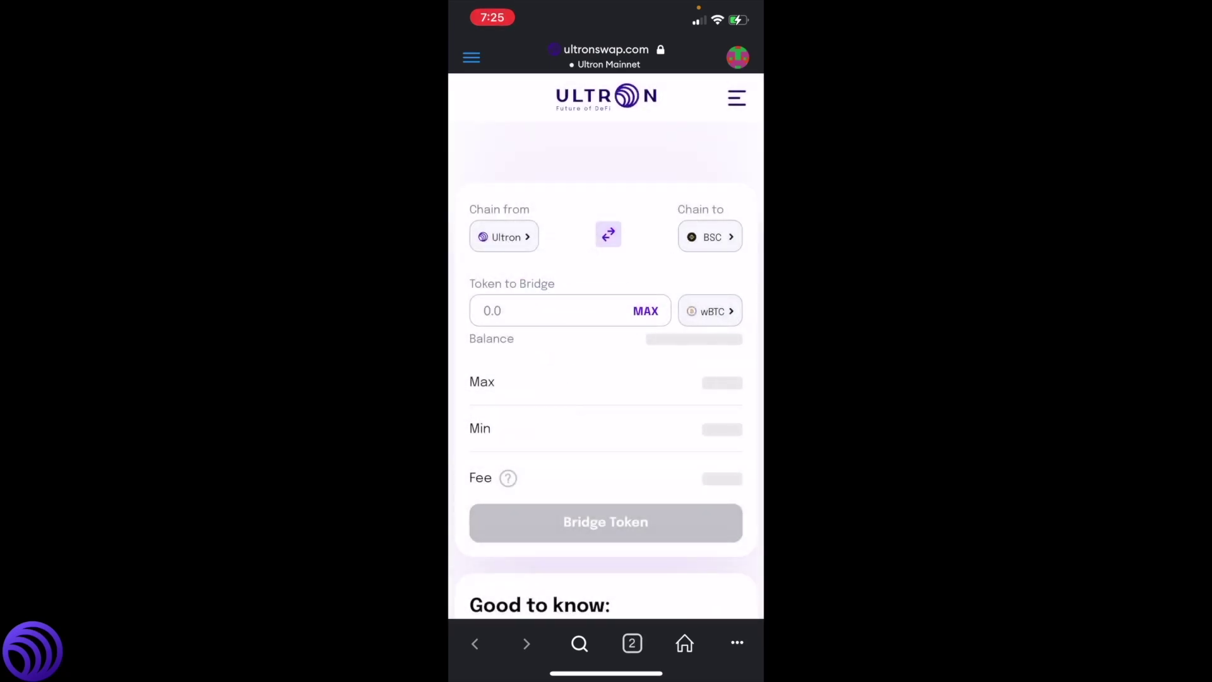
left_click(710, 311)
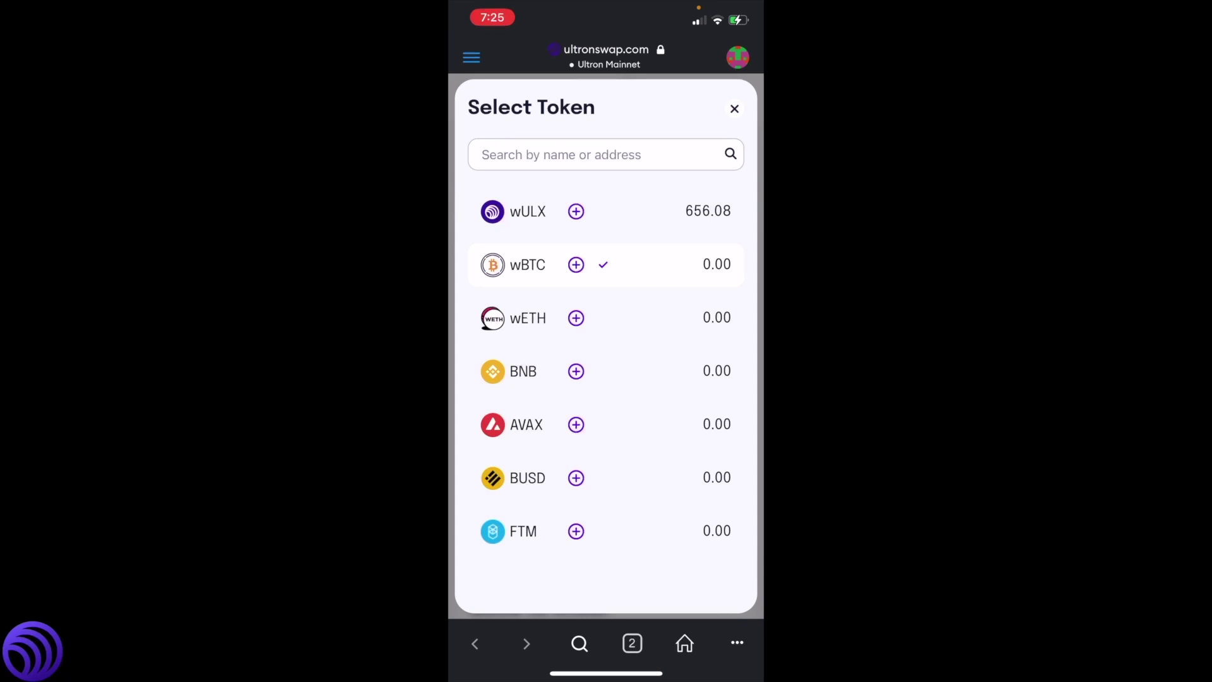
left_click(528, 212)
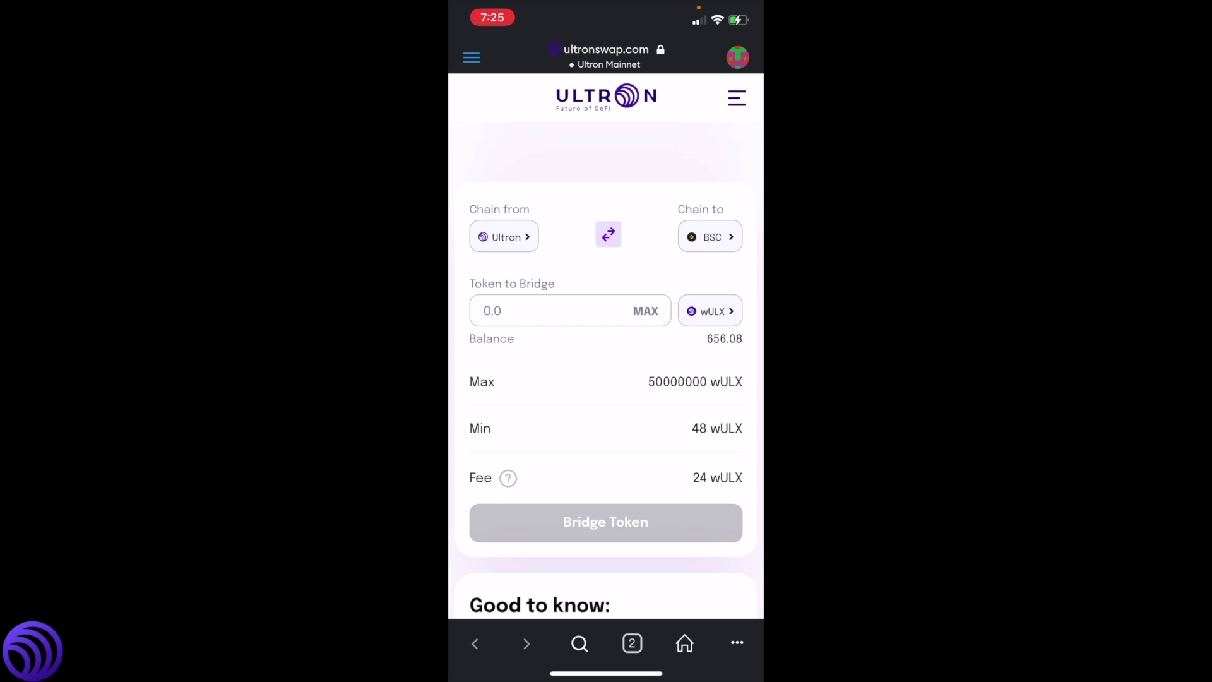
Bridge the full 656.08 wULX balance to BSC, approving it in MetaMask
left_click(646, 310)
left_click(736, 393)
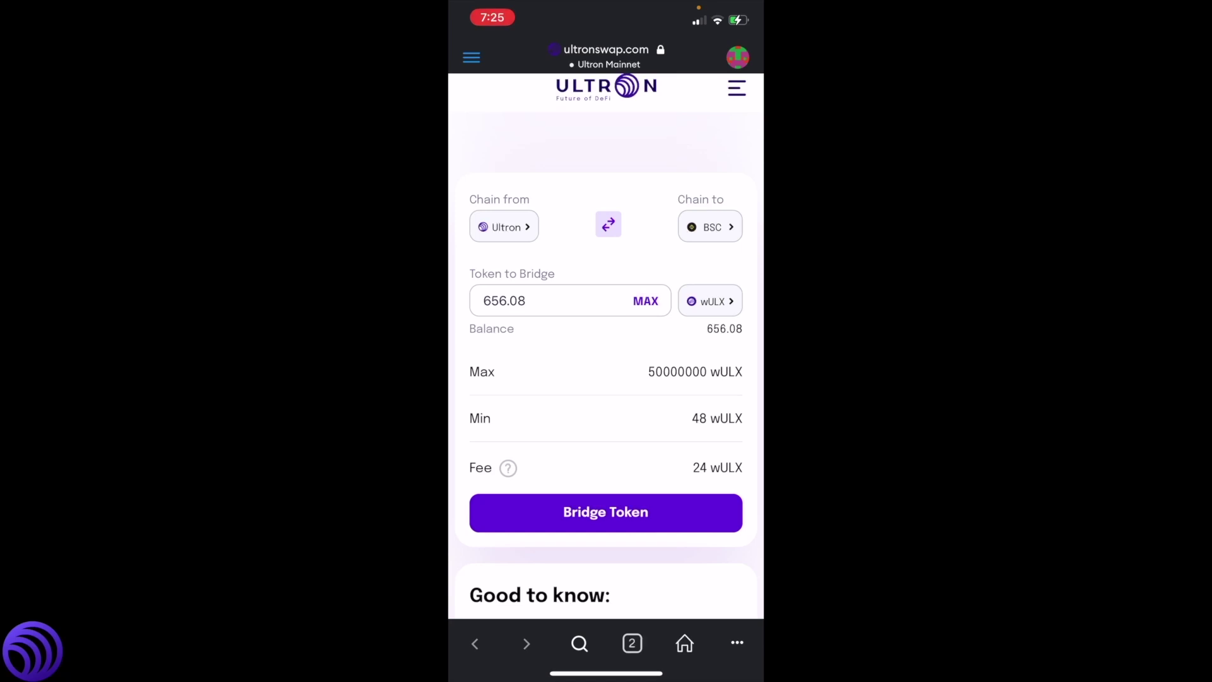
left_click(605, 511)
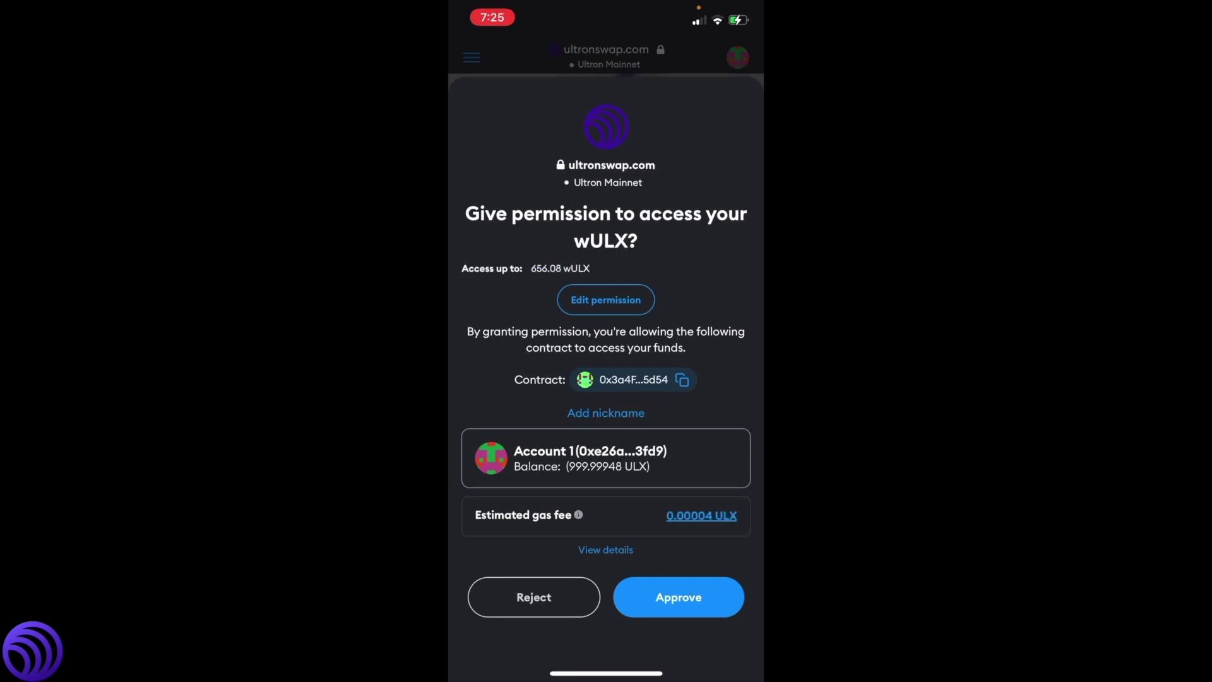
left_click(678, 597)
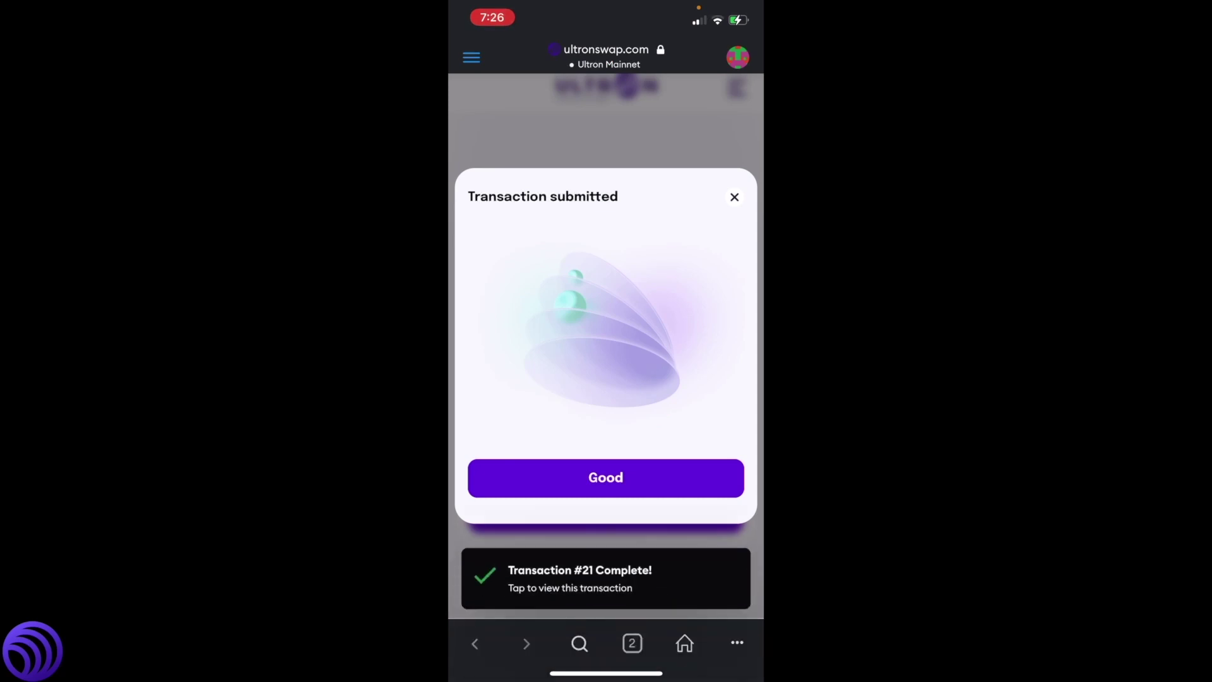
left_click(606, 478)
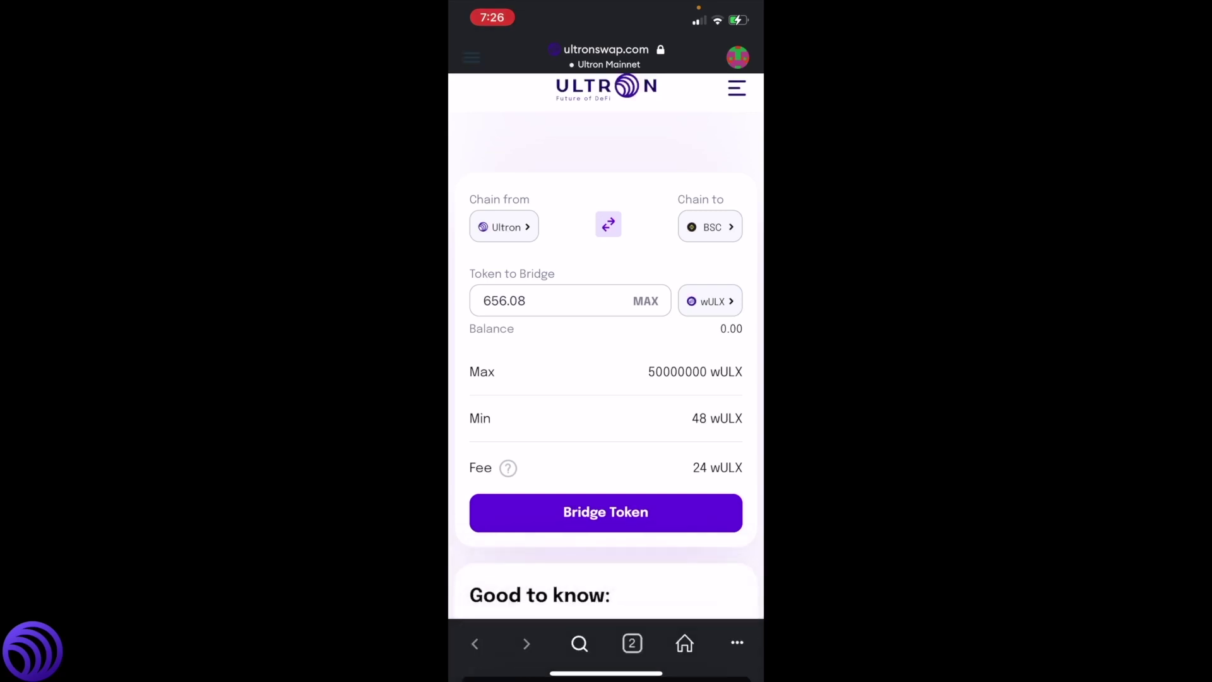
Switch the MetaMask wallet overview to the Binance Smart Chain network
left_click(471, 57)
left_click(513, 345)
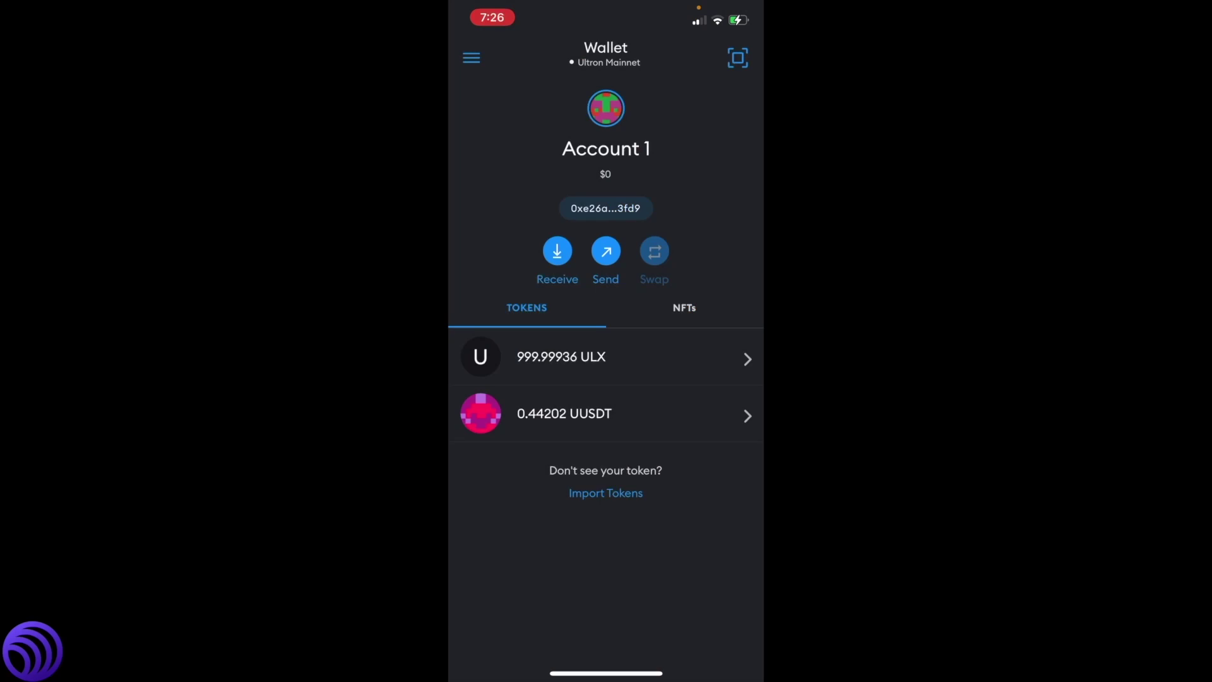
left_click(606, 55)
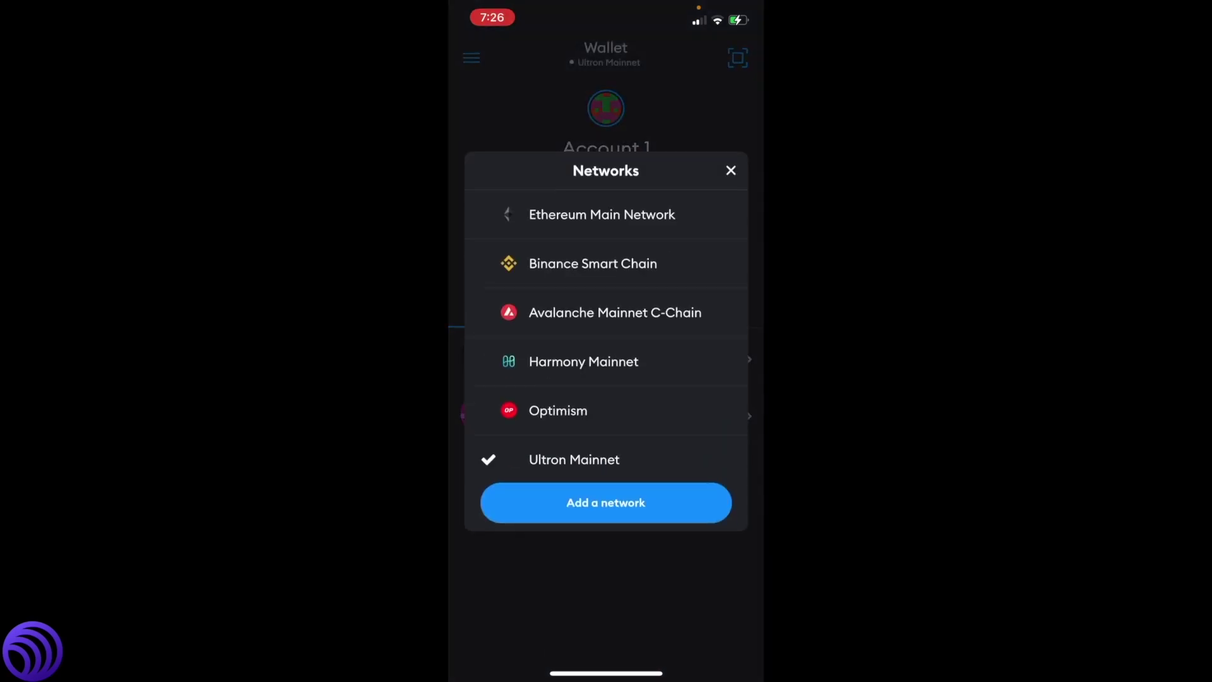
left_click(593, 263)
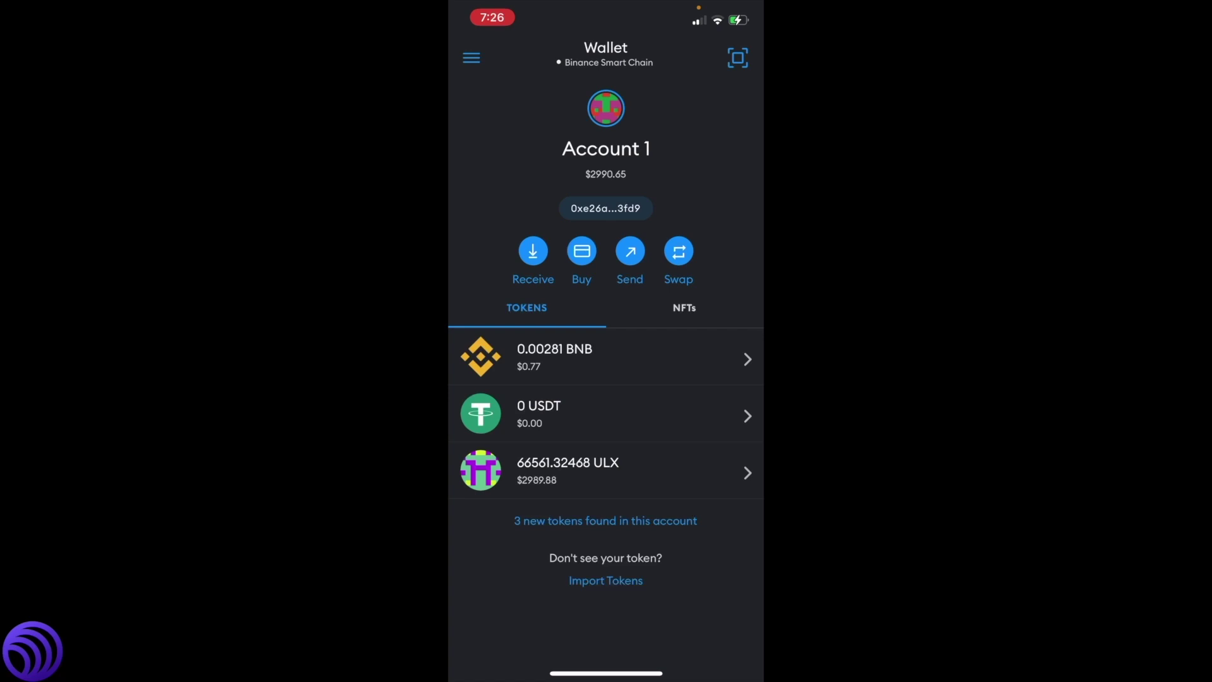
Load pancakeswap.finance in MetaMask's in-app browser
left_click(470, 58)
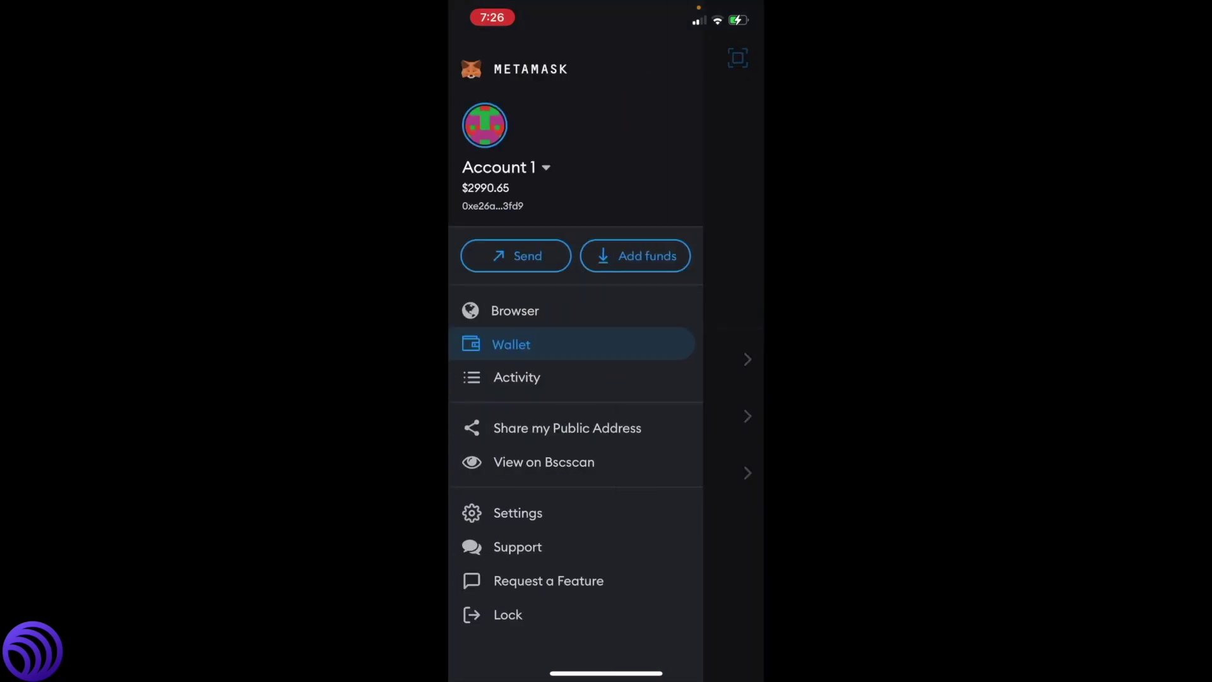
left_click(514, 310)
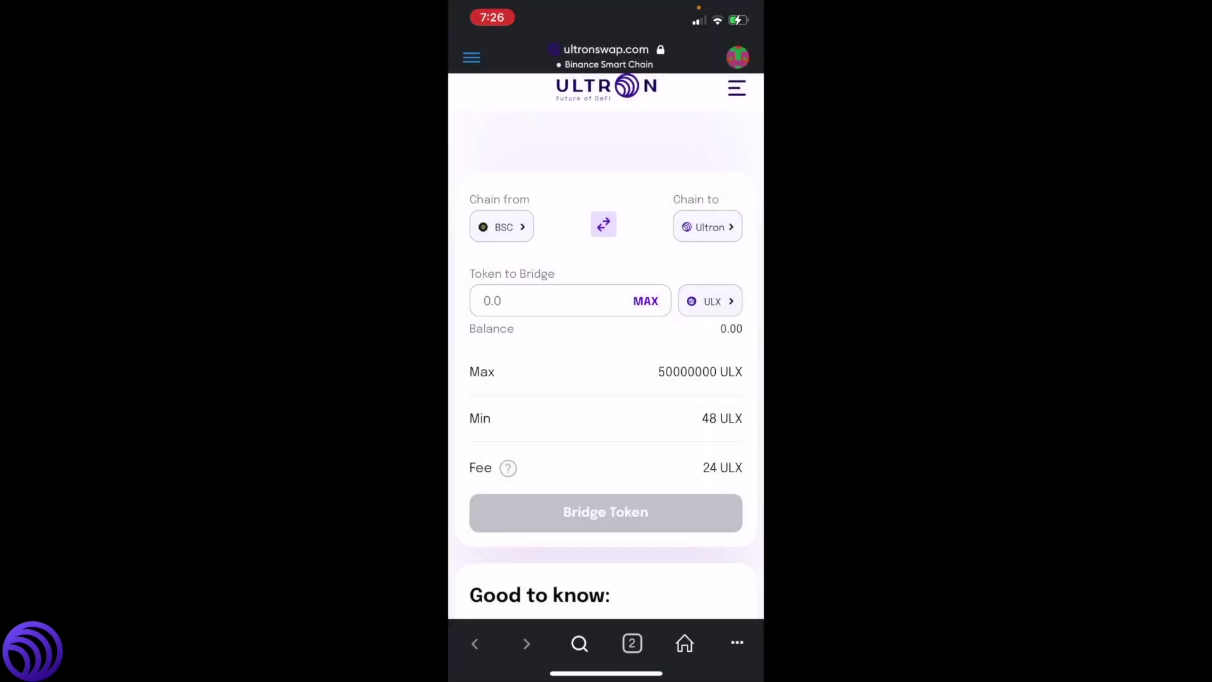
left_click(606, 49)
key("BackSpace")
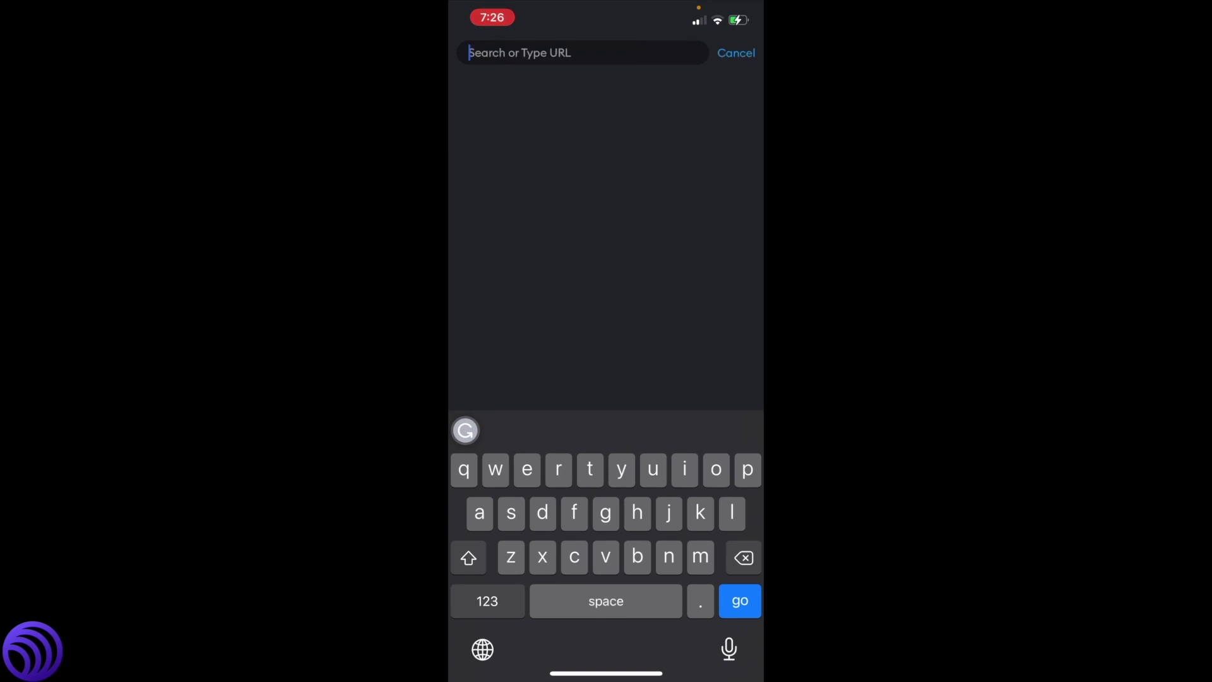
type("pa")
key("Return")
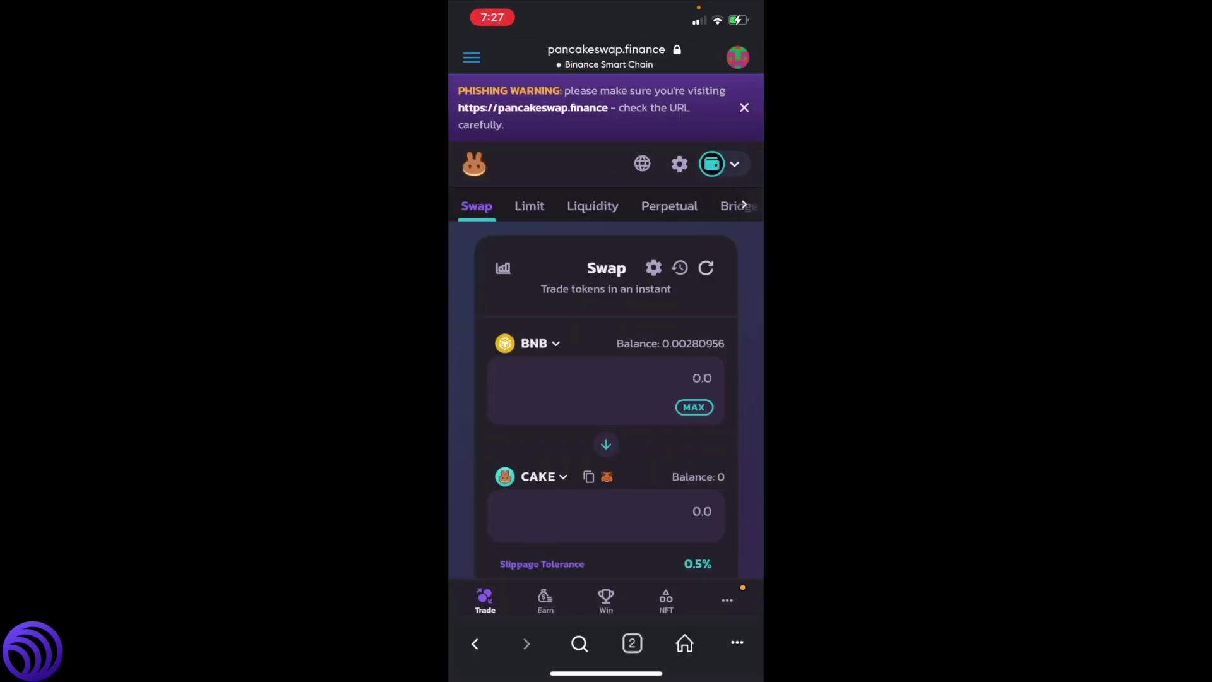
Import the ULTRON (ULX) token and make it the sell token
left_click(744, 107)
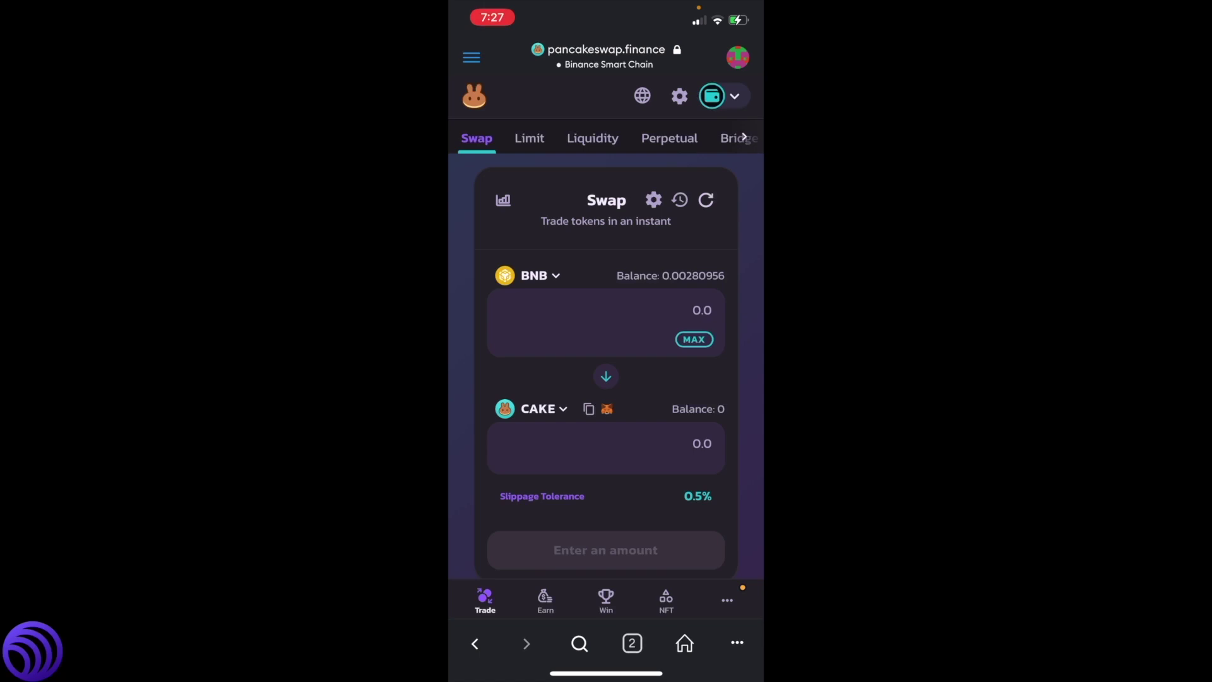
left_click(532, 275)
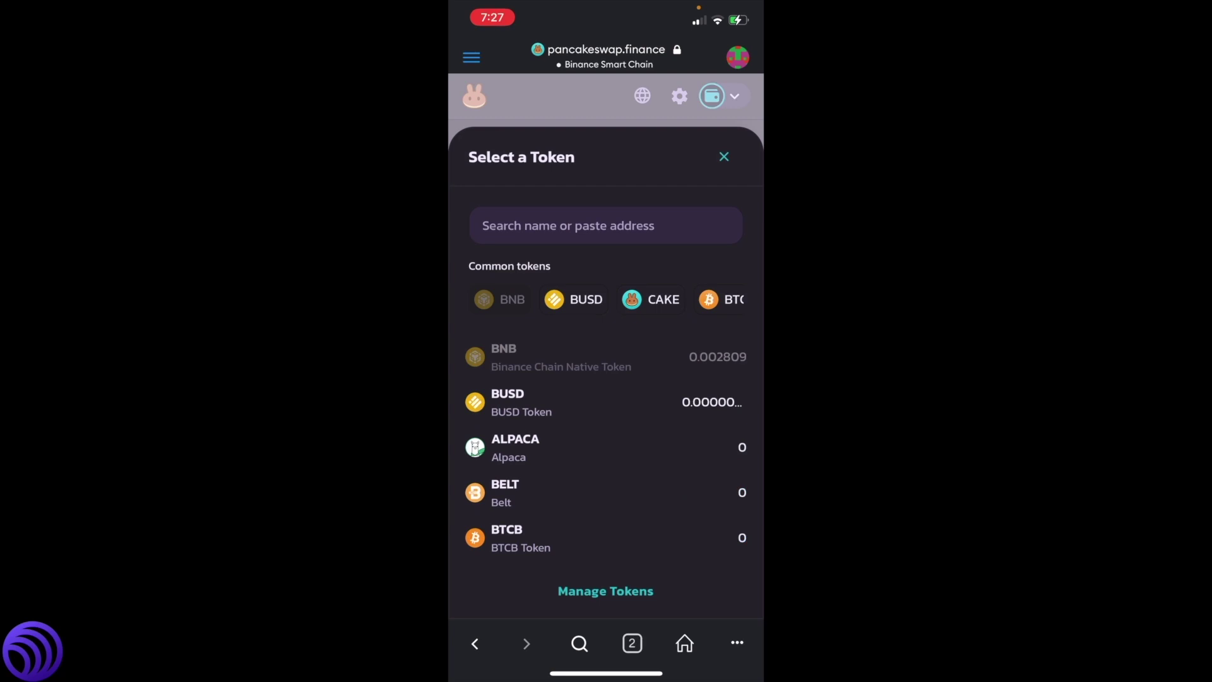
scroll(605, 445, "down", 10)
type("Ulx")
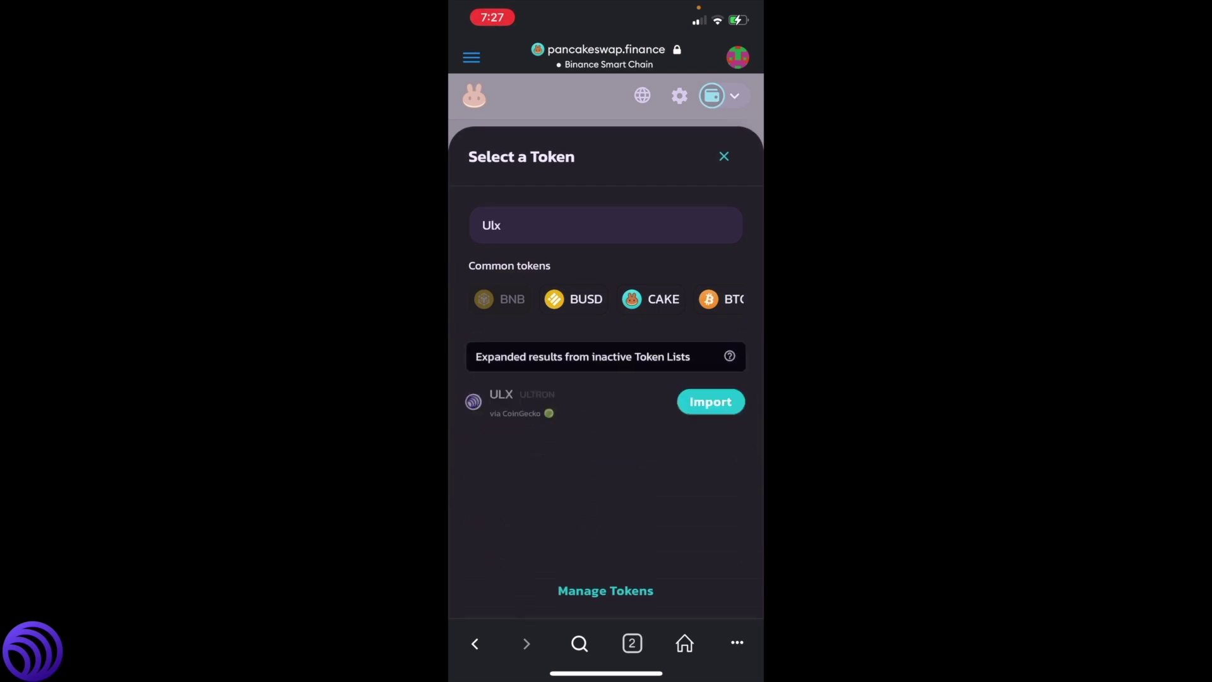
left_click(711, 402)
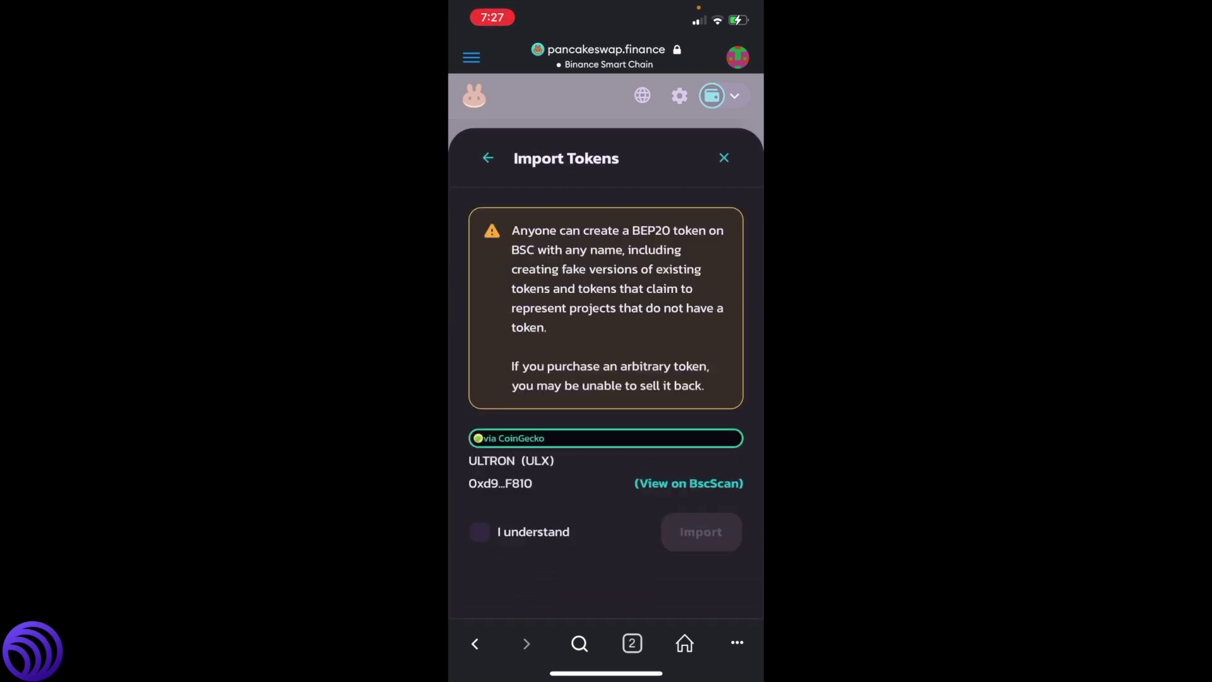
left_click(480, 532)
left_click(701, 531)
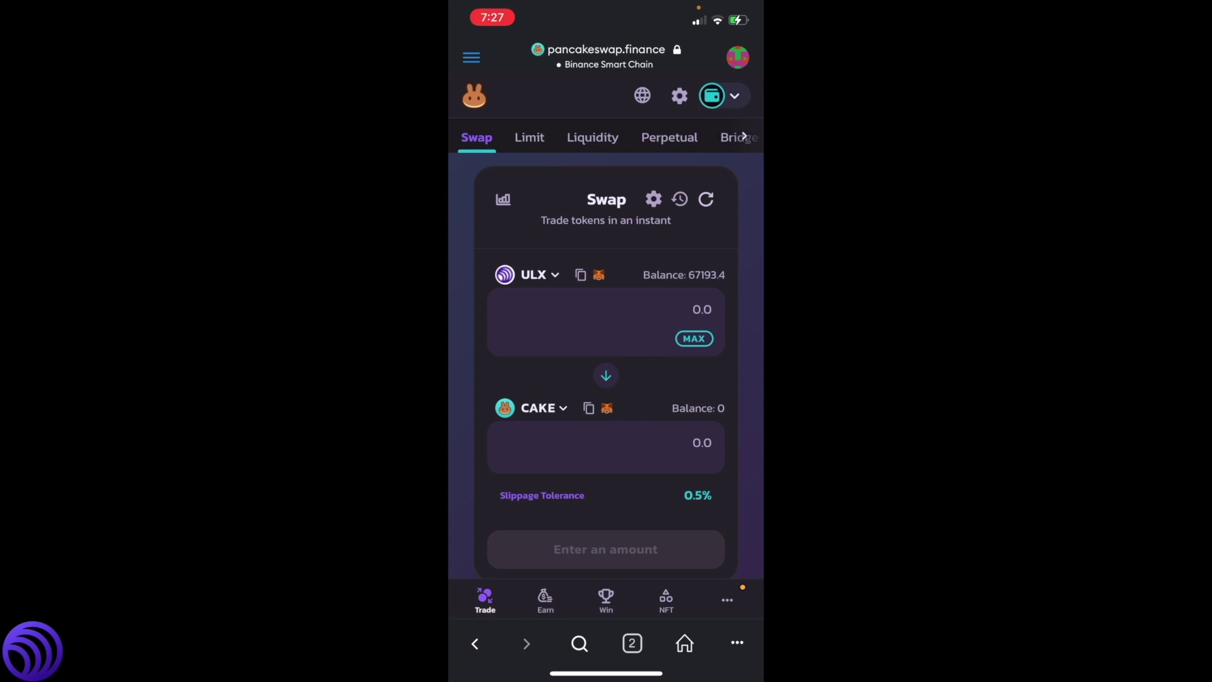
Enter 656 ULX to swap for 29.4222 USDT and approve ULX spending
left_click(700, 310)
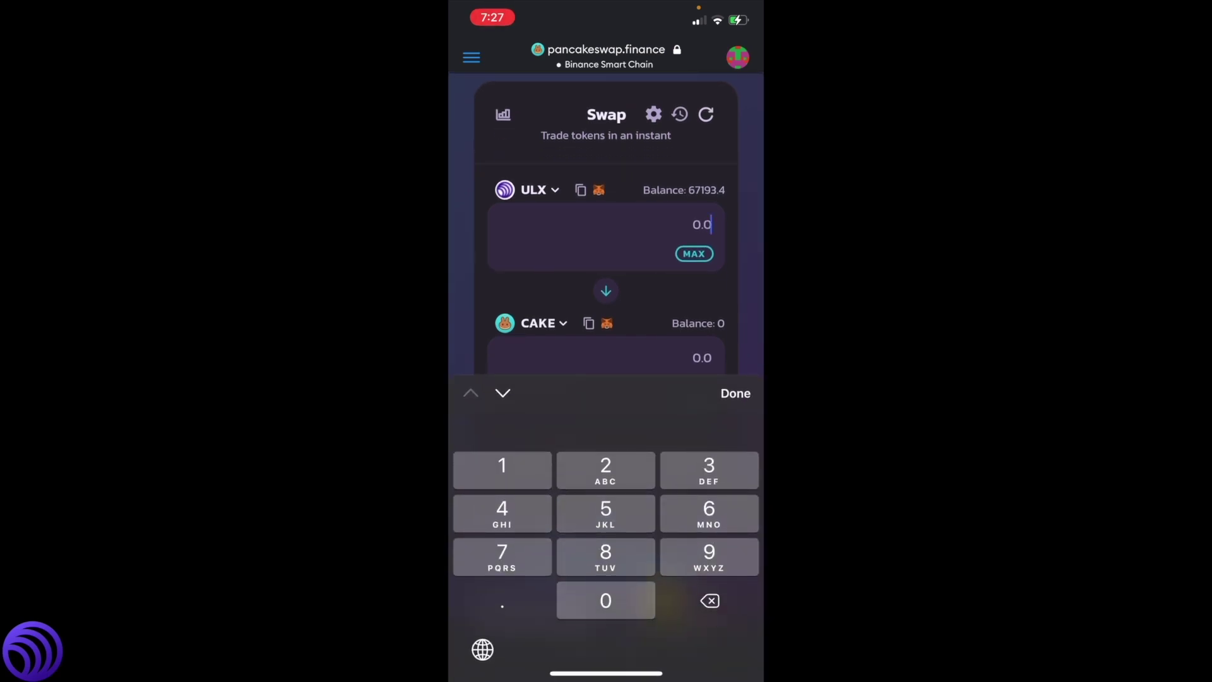
type("656")
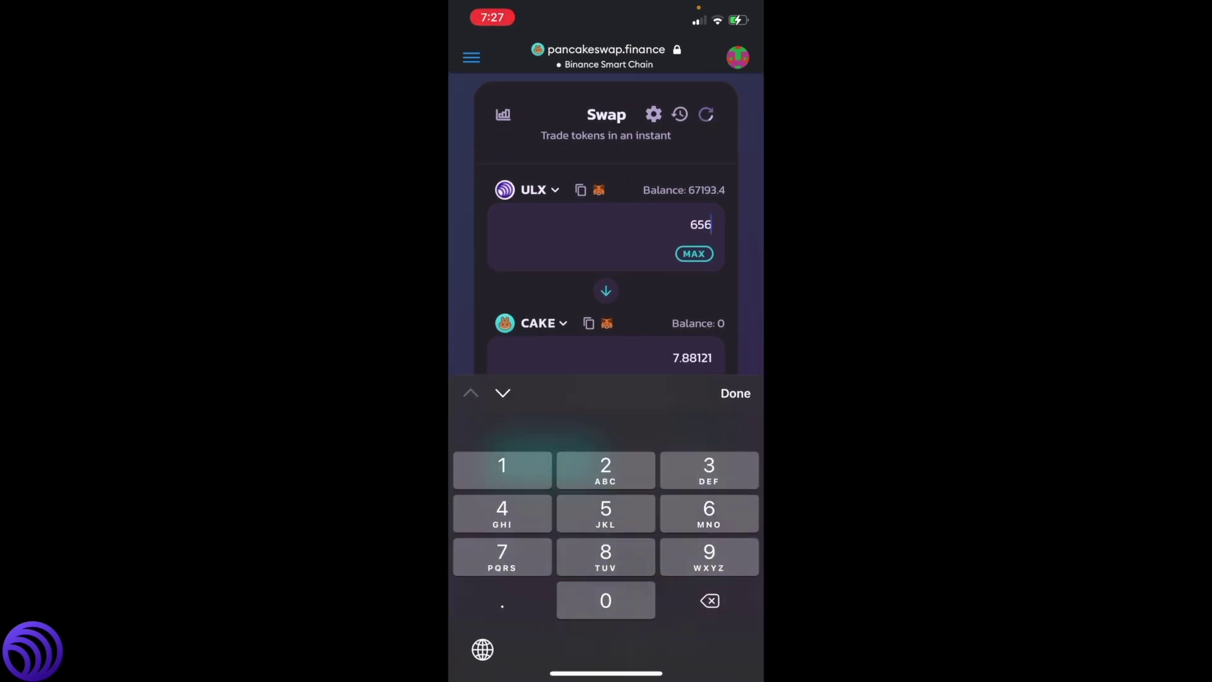
left_click(735, 393)
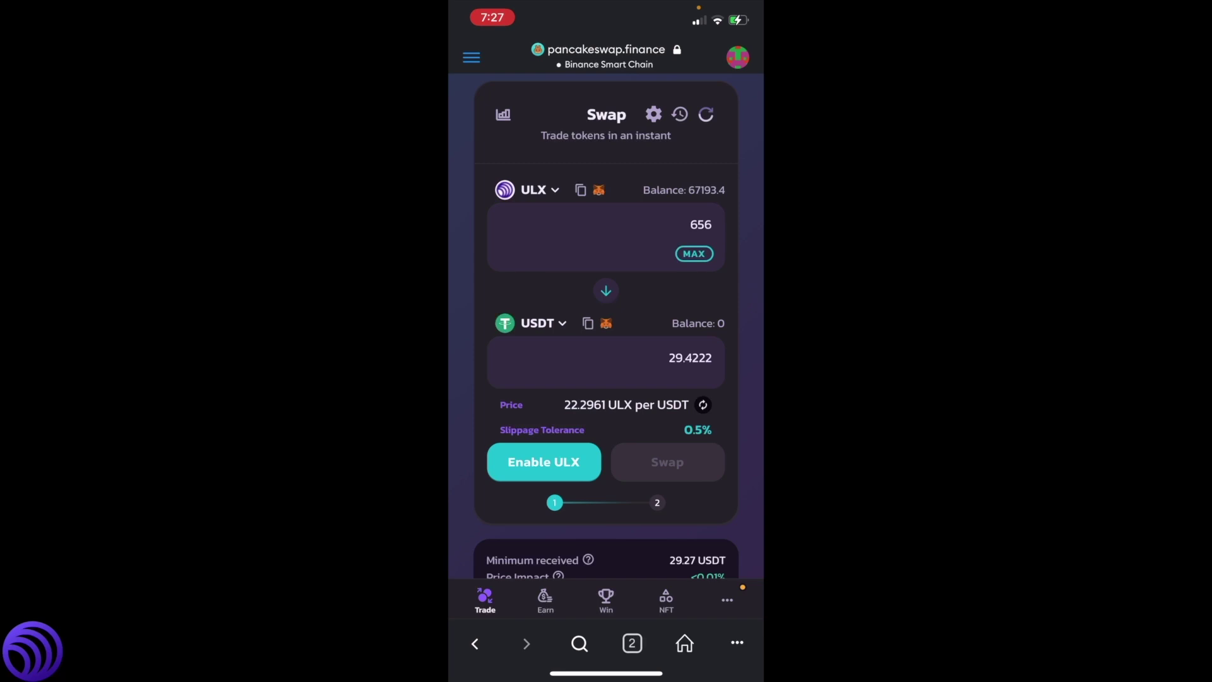
left_click(544, 461)
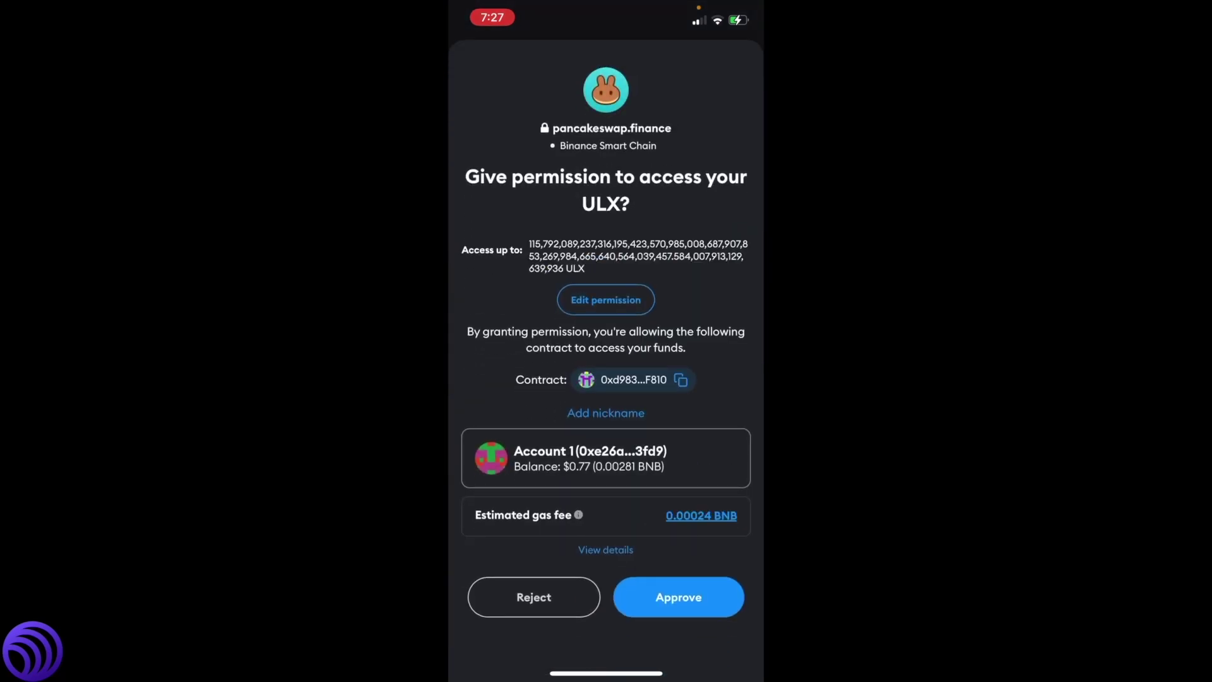
left_click(678, 610)
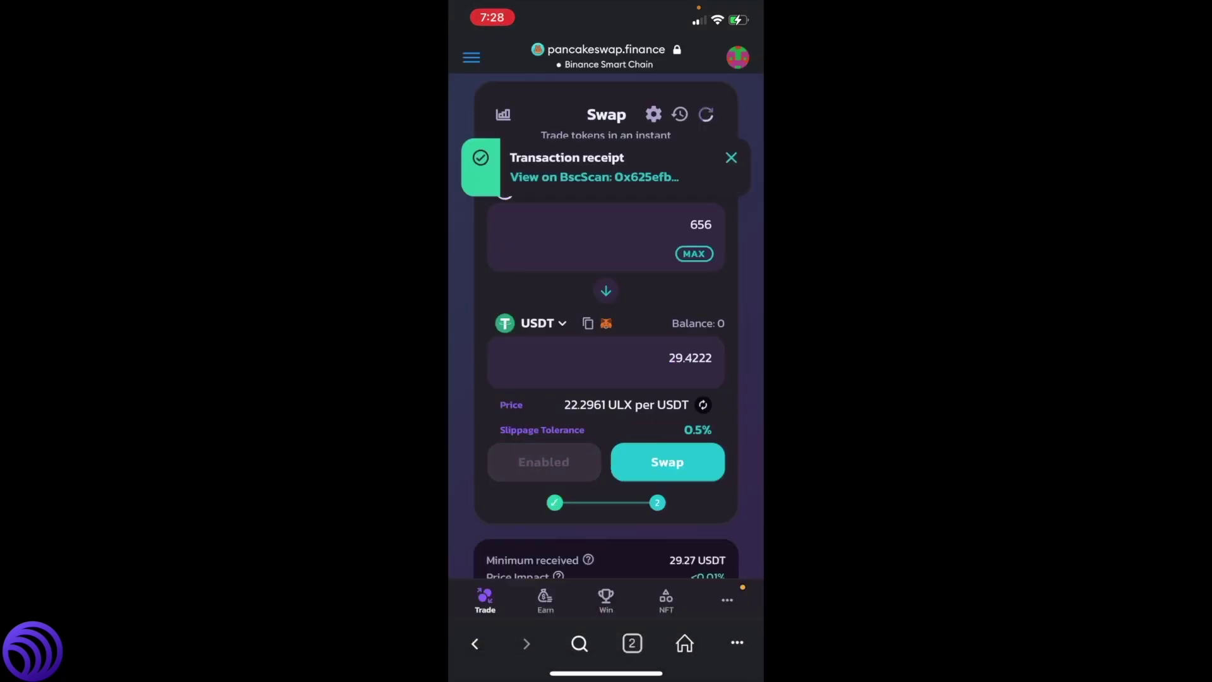
Confirm and sign the 656 ULX to 29.4222 USDT swap in MetaMask
left_click(667, 462)
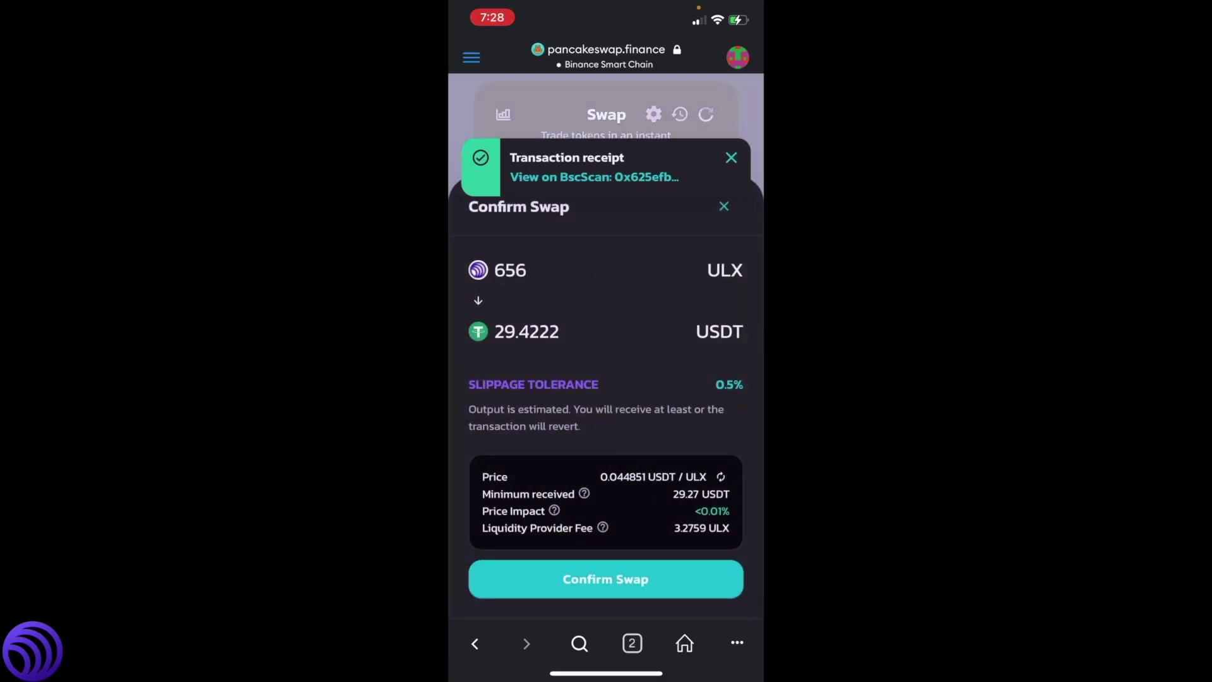
left_click(605, 579)
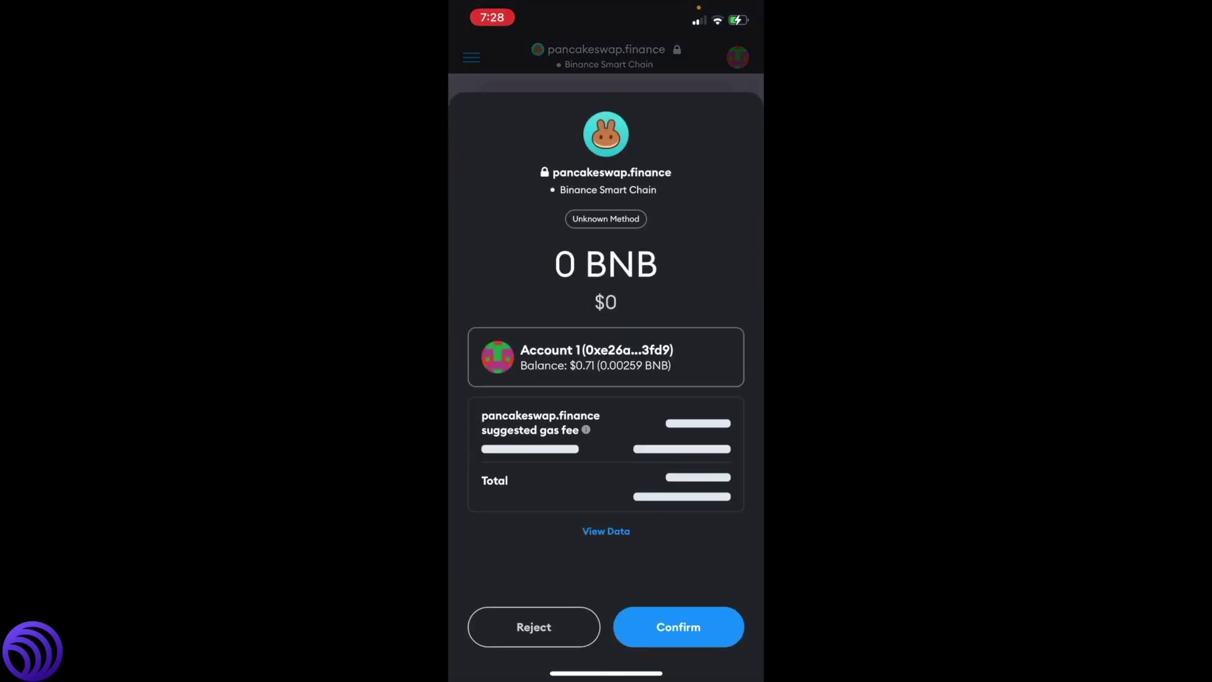
left_click(678, 626)
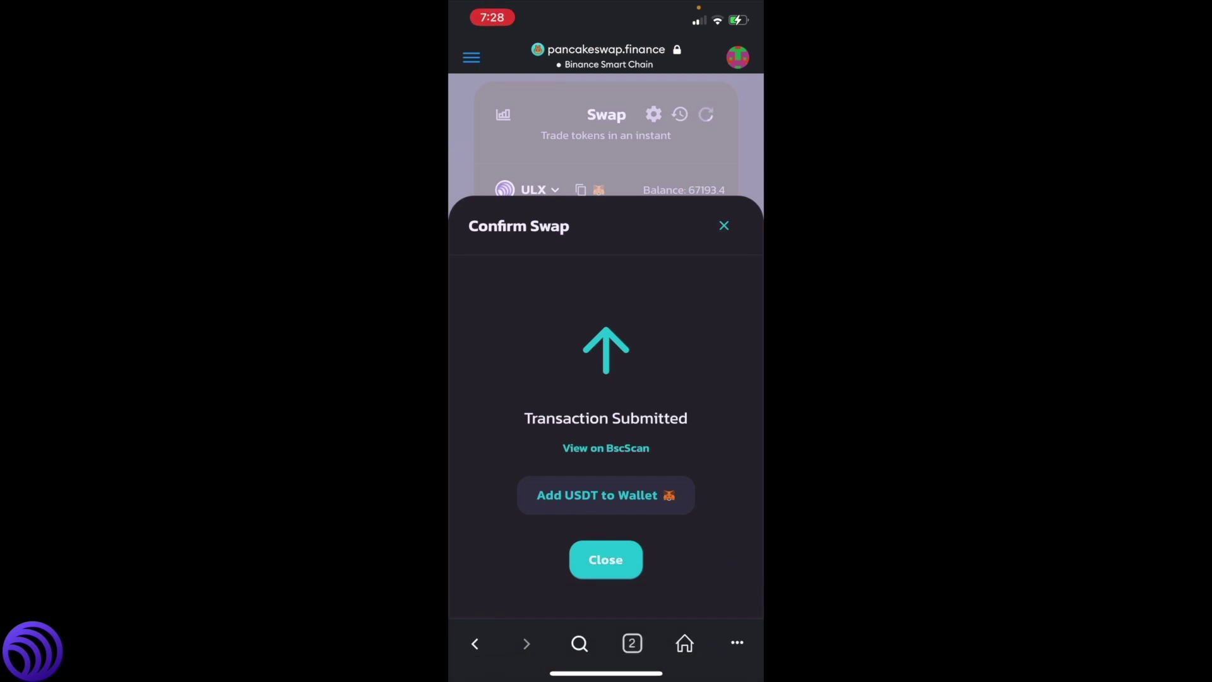
left_click(604, 560)
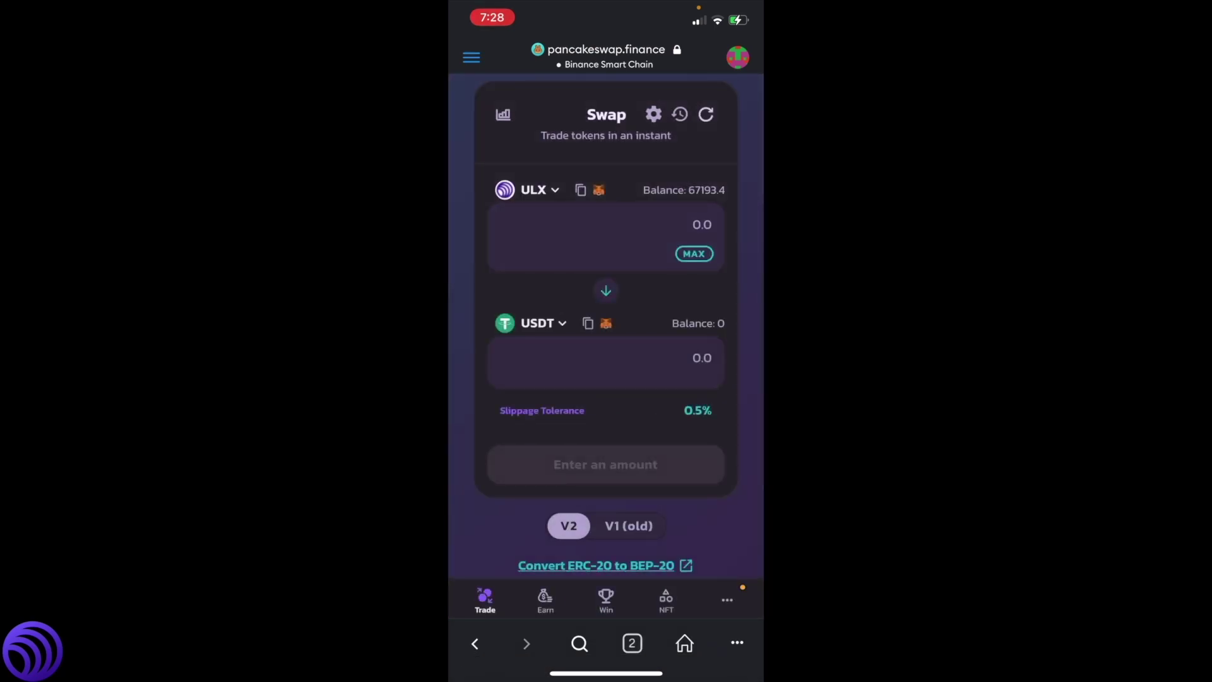
Return to the MetaMask wallet overview to check the USDT and ULX balances
left_click(471, 57)
left_click(503, 344)
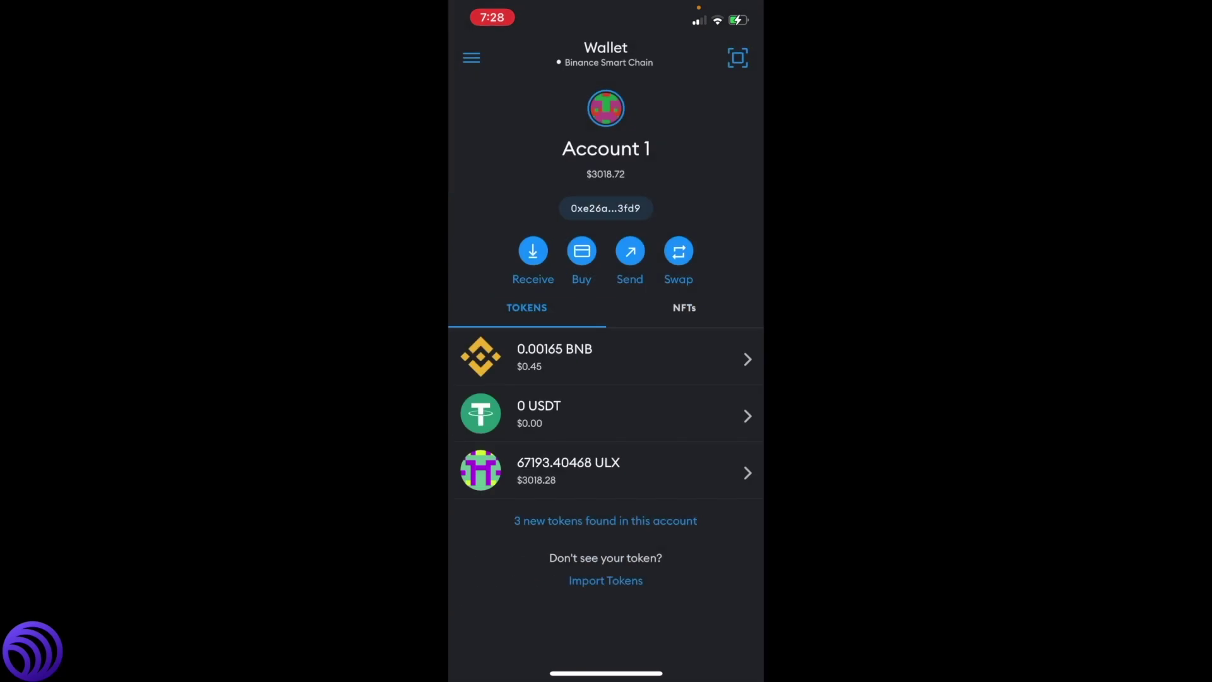
left_click_drag(607, 284, 607, 379)
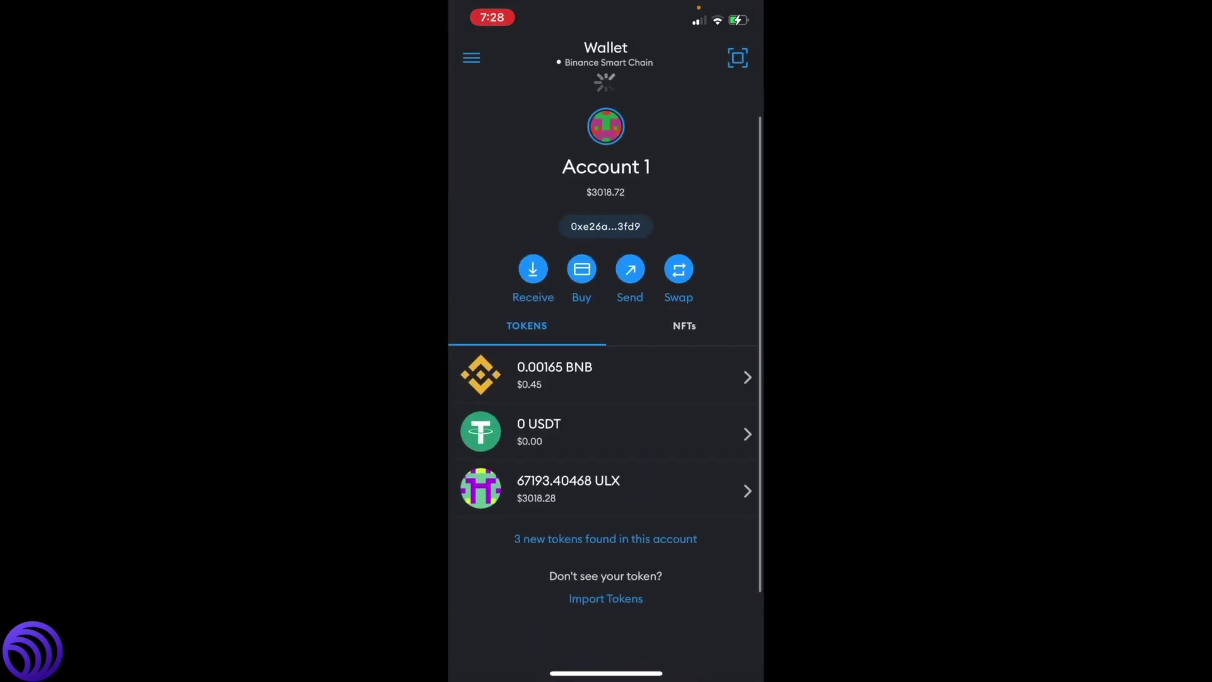